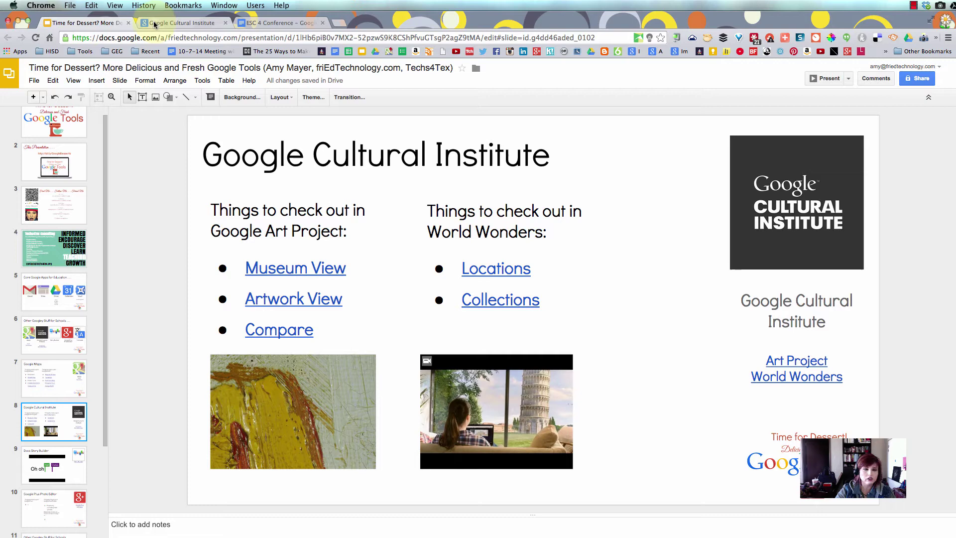
# - Look through the Cultural Institute and ESC 4 Conference tabs, then return to the Time for Dessert slides
pyautogui.click(182, 24)
pyautogui.click(281, 24)
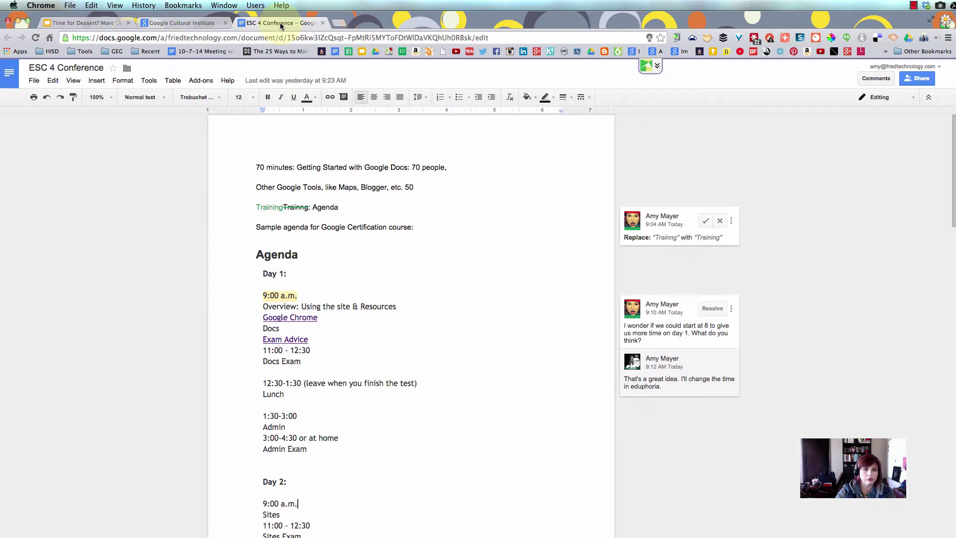
pyautogui.click(89, 24)
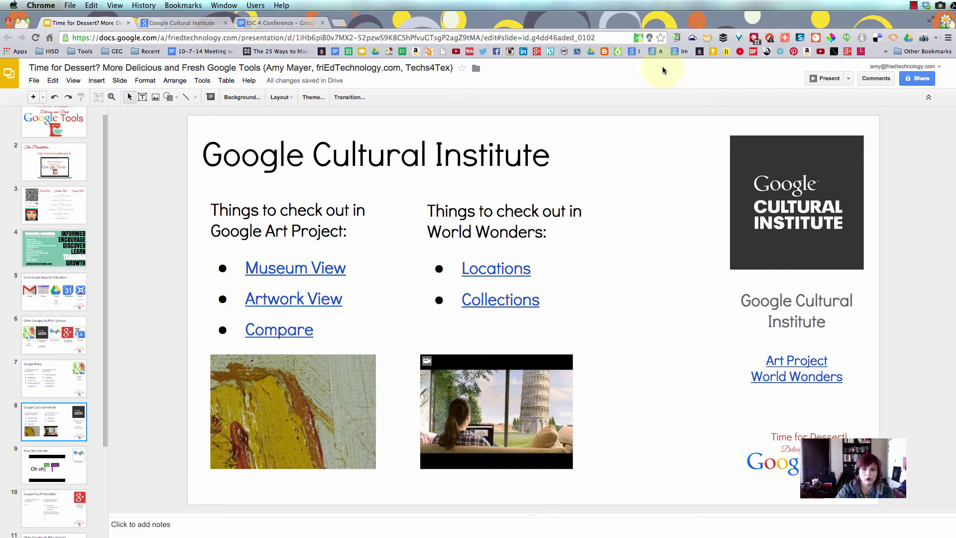
# - Name the current window's three tabs 'ESC 4 Presentation' in TabCloud and save them as a session
pyautogui.click(692, 38)
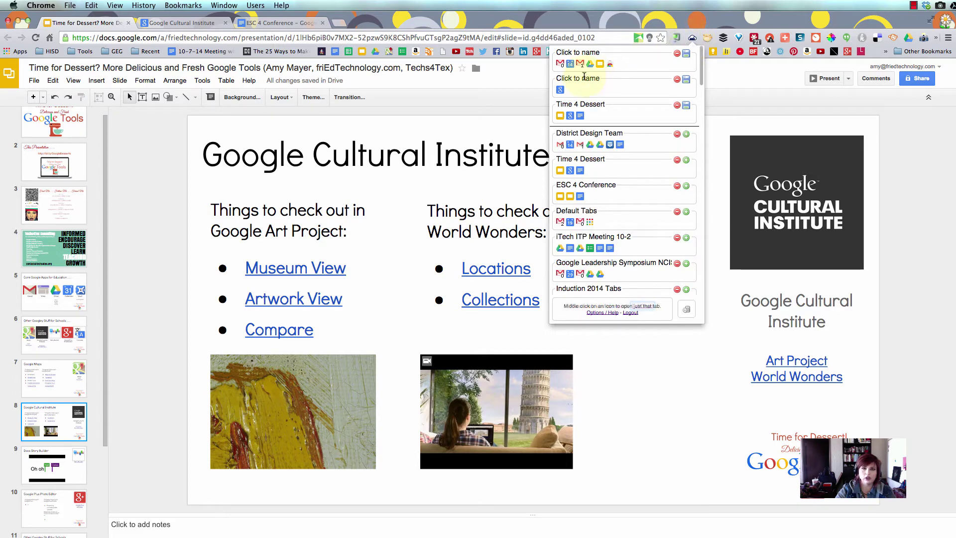
pyautogui.click(576, 105)
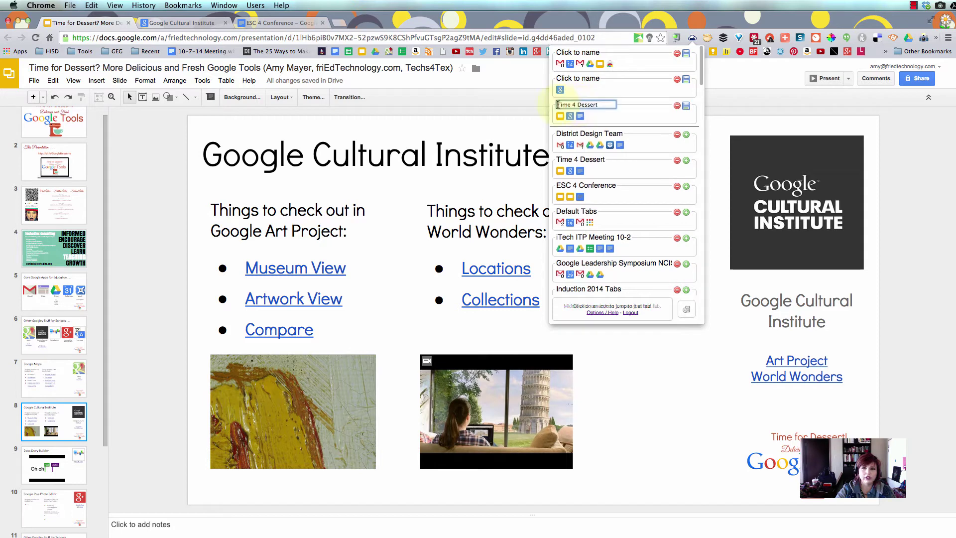
pyautogui.write('Es')
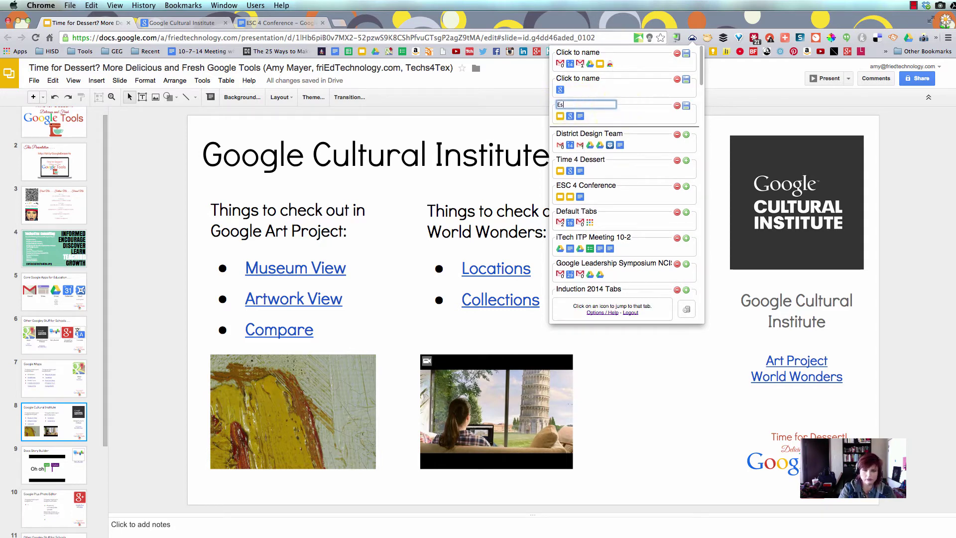
pyautogui.write('C 4')
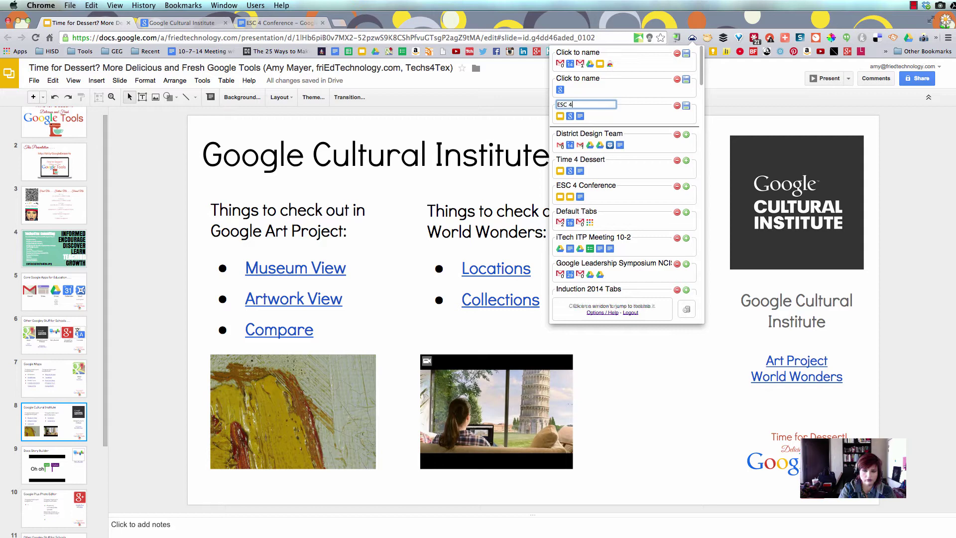
pyautogui.write(' Presentation')
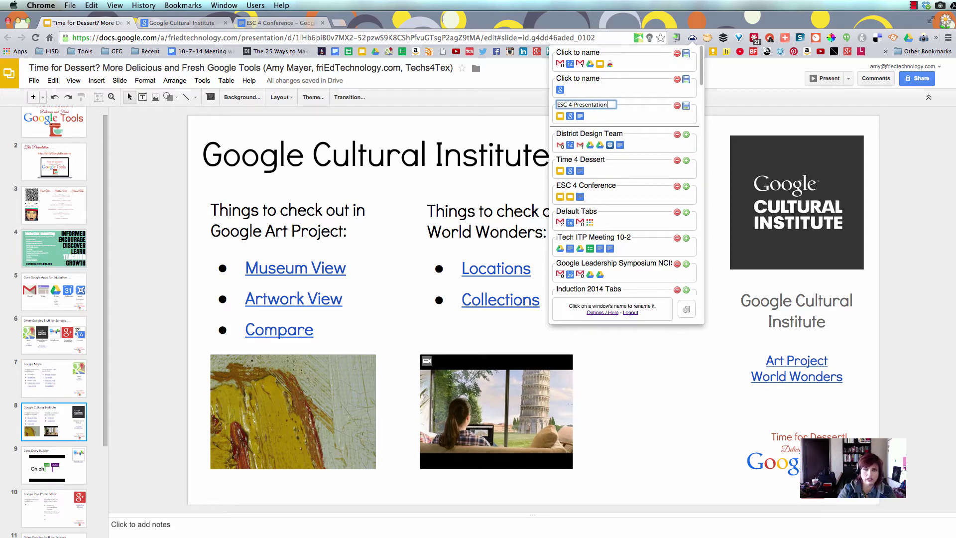
pyautogui.click(686, 105)
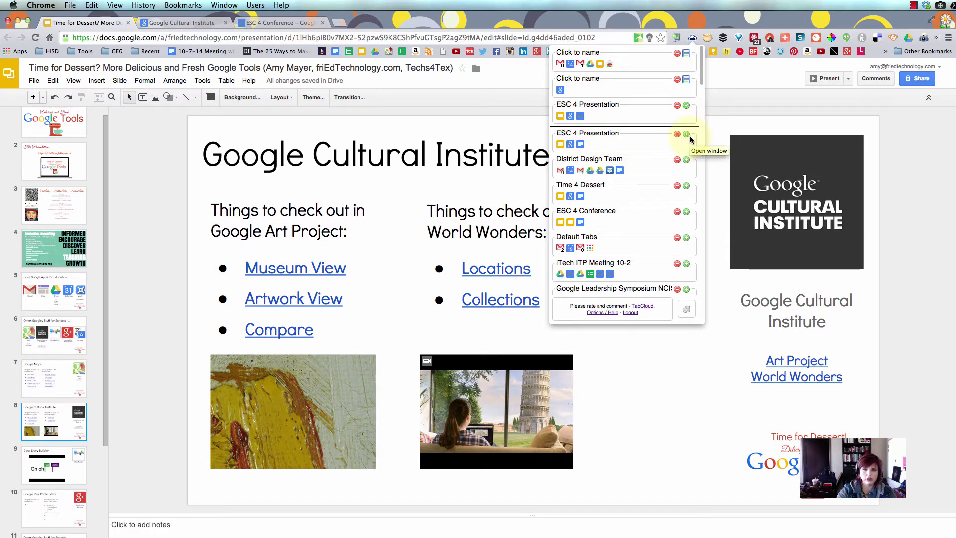
pyautogui.click(913, 7)
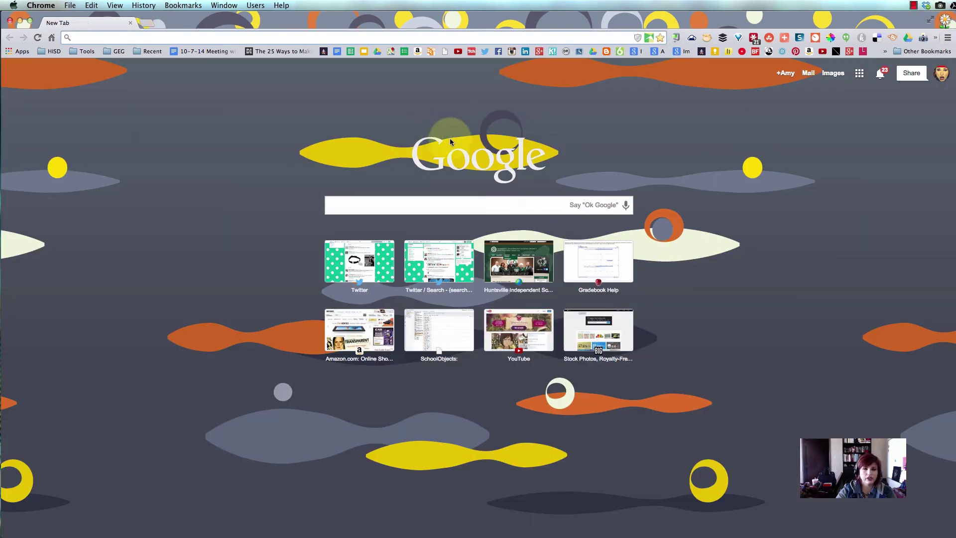
# - Restore the ESC 4 Presentation session from TabCloud's saved list
pyautogui.click(691, 38)
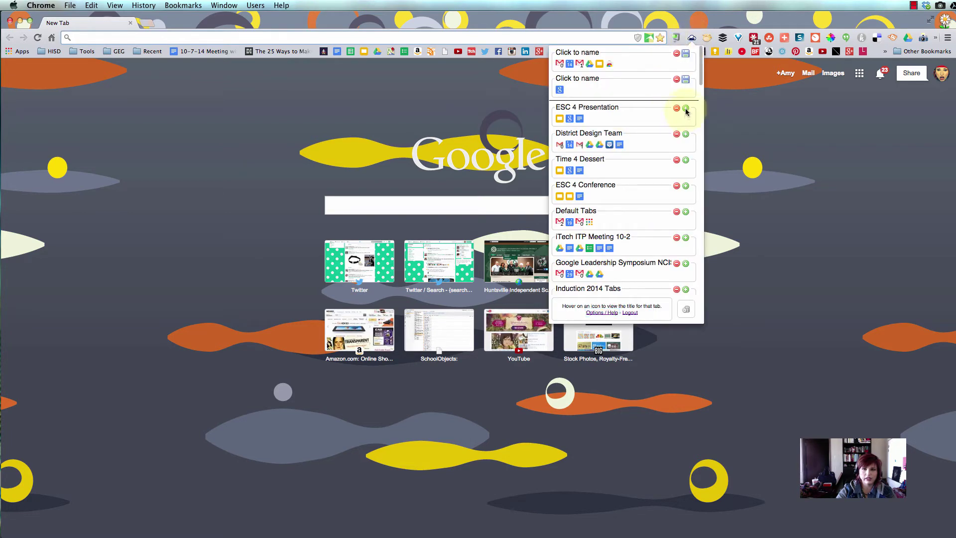
pyautogui.click(685, 109)
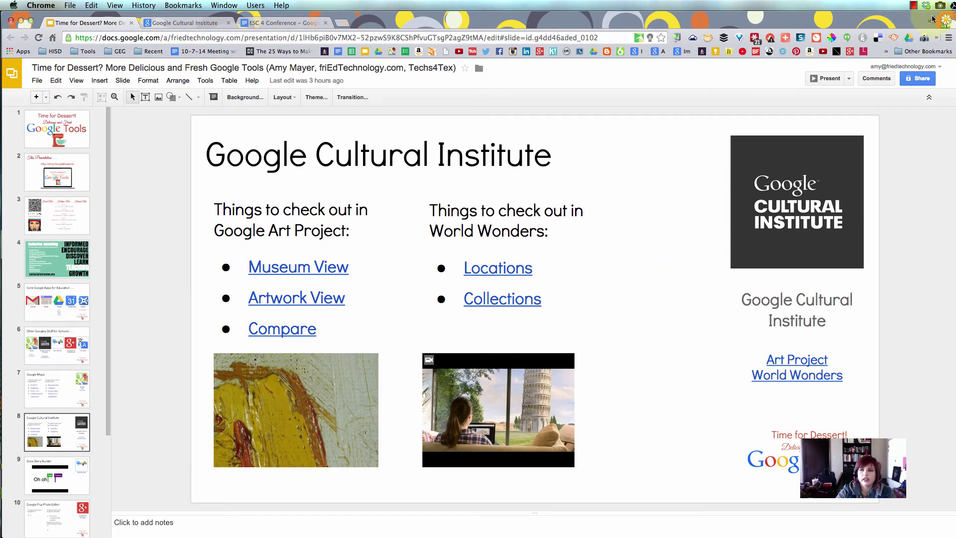
# - Bring the separate New Tab window to the front, shift it left, and maximize it to full width
pyautogui.click(914, 5)
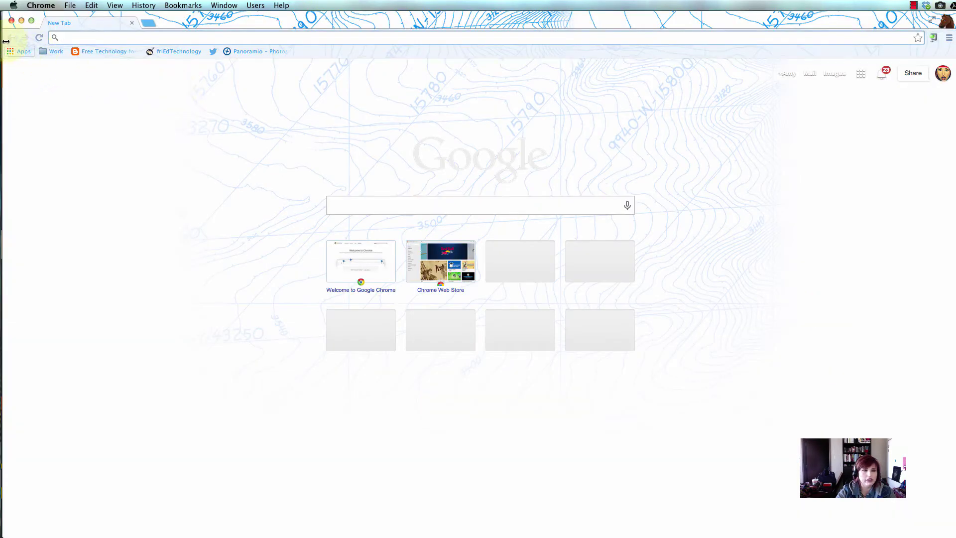
pyautogui.click(949, 39)
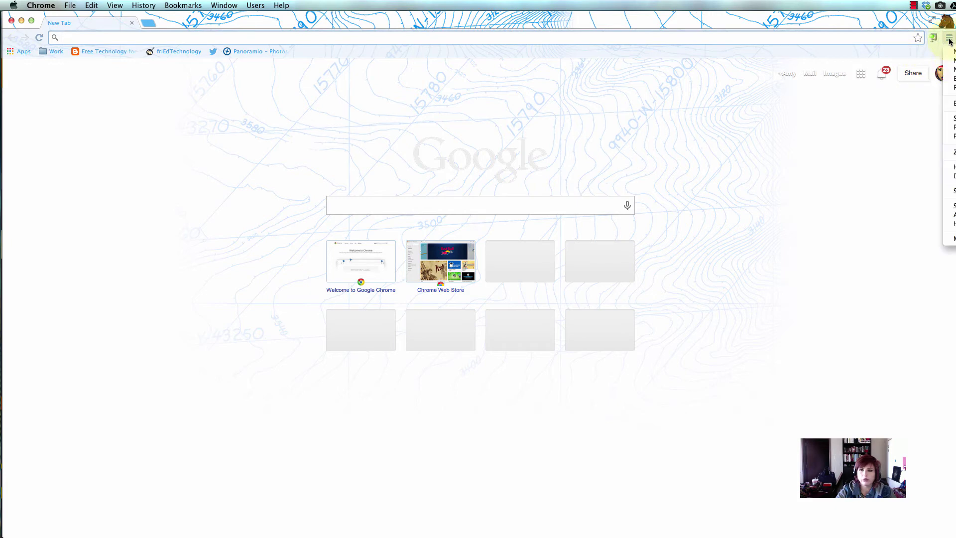
pyautogui.moveTo(912, 22); pyautogui.dragTo(749, 23)
pyautogui.click(788, 38)
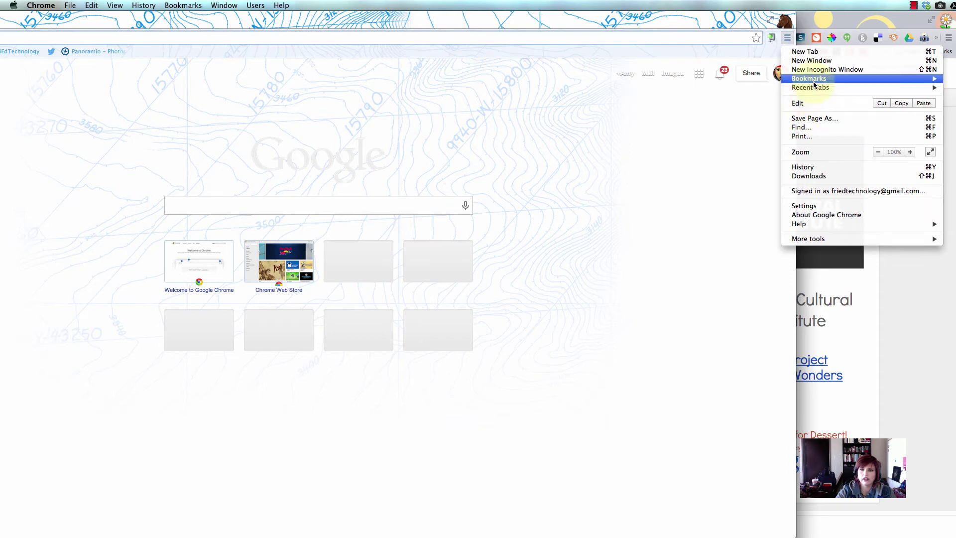
pyautogui.moveTo(814, 84)
pyautogui.doubleClick(578, 22)
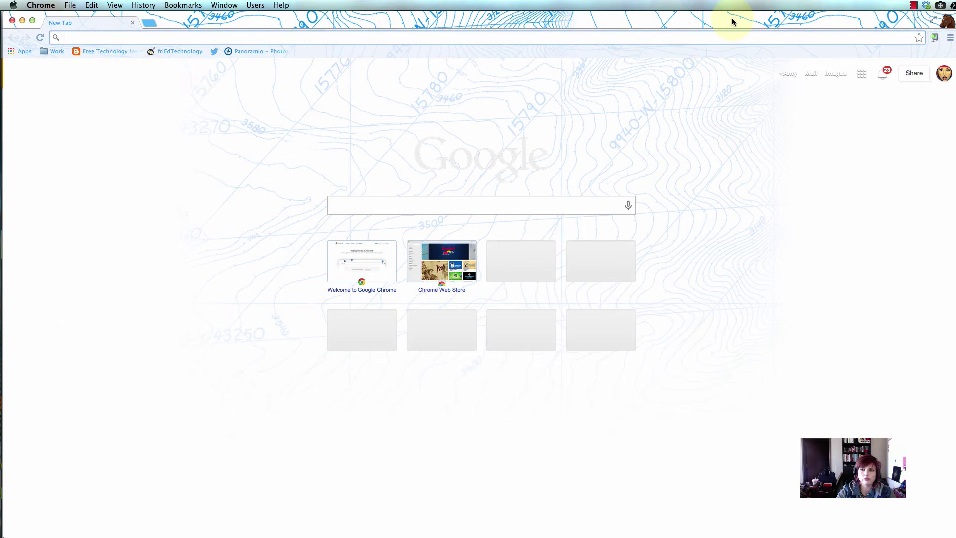
# - Search the Chrome Web Store for 'tabcloud' and add the free TabCloud extension to Chrome
pyautogui.click(21, 52)
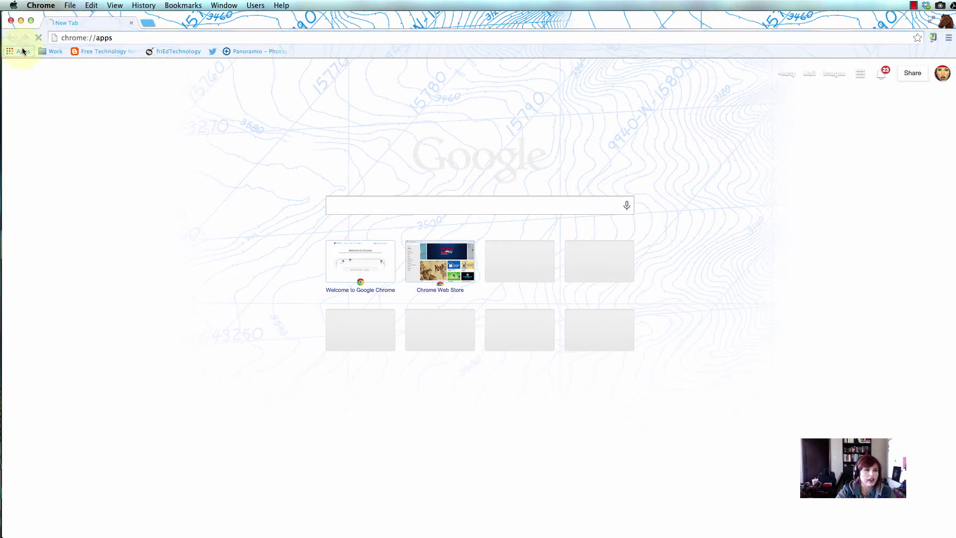
pyautogui.click(262, 208)
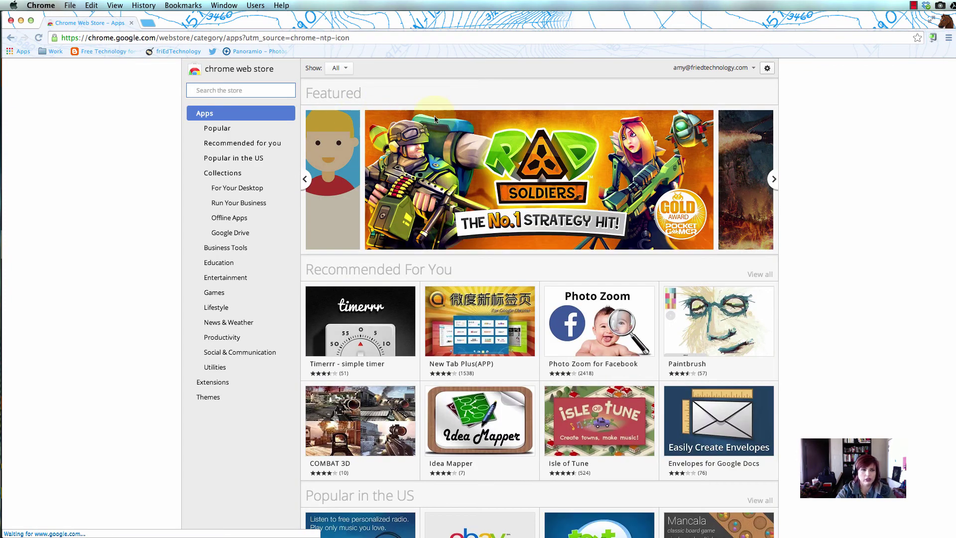
pyautogui.moveTo(434, 119)
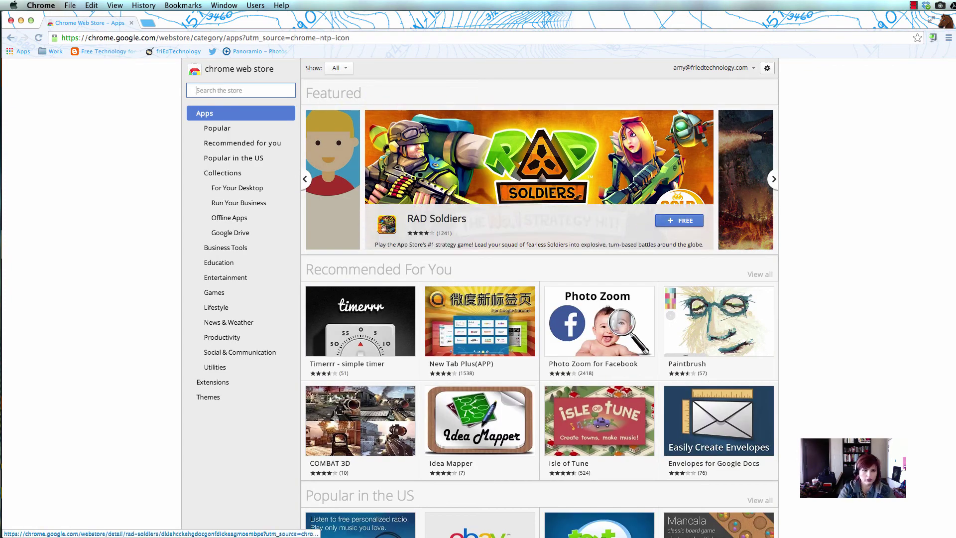
pyautogui.write('tabcloud')
pyautogui.press('Return')
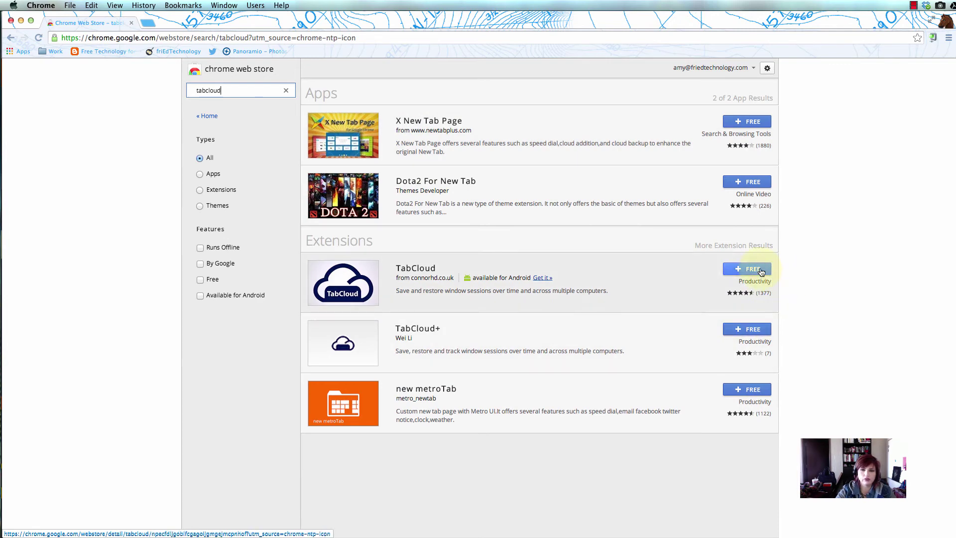
pyautogui.click(752, 268)
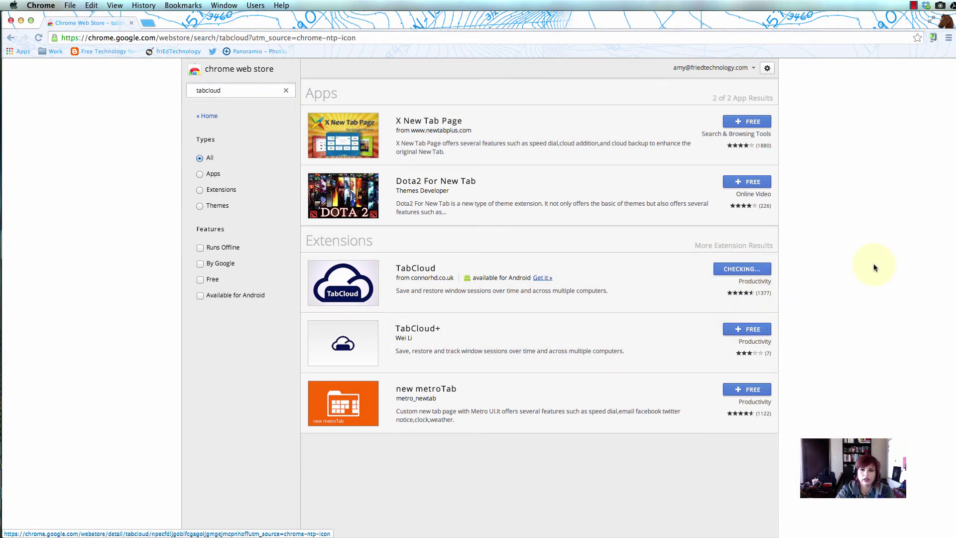
pyautogui.click(555, 128)
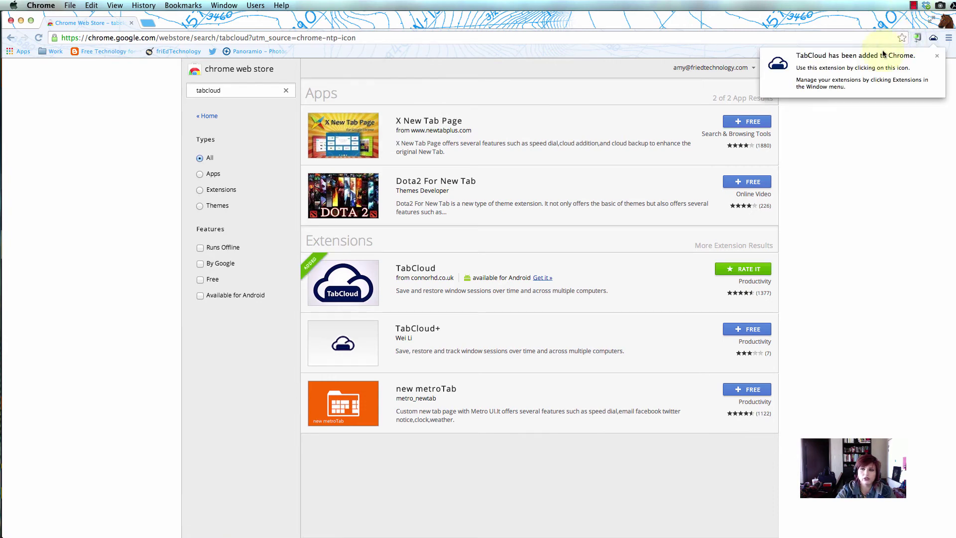
# - Log in to TabCloud, allow it access to the Google account, and open a blank tab
pyautogui.click(933, 39)
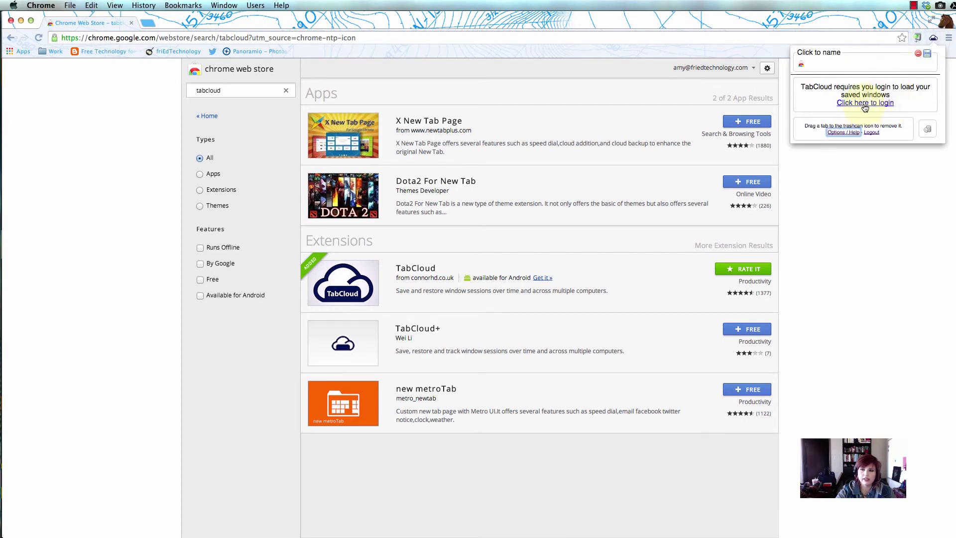
pyautogui.click(865, 103)
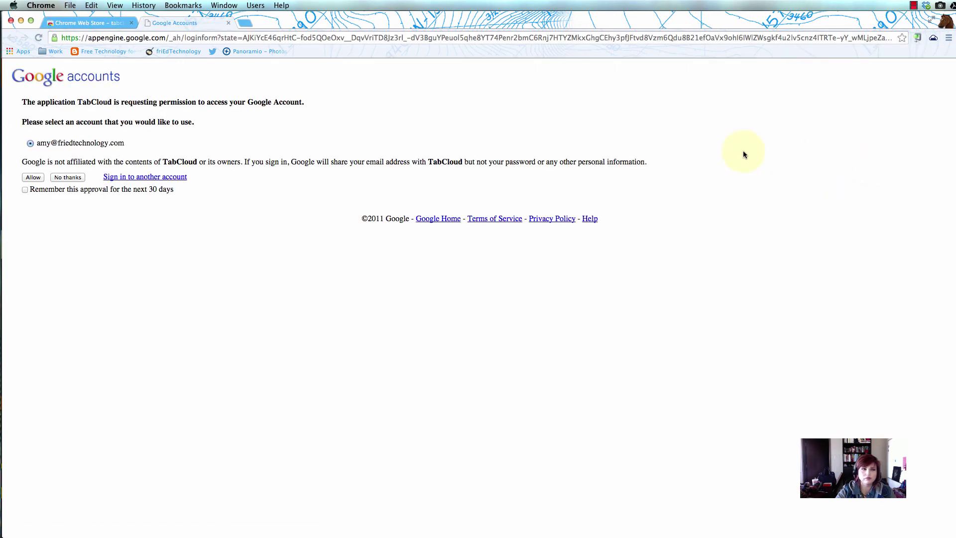
pyautogui.click(33, 177)
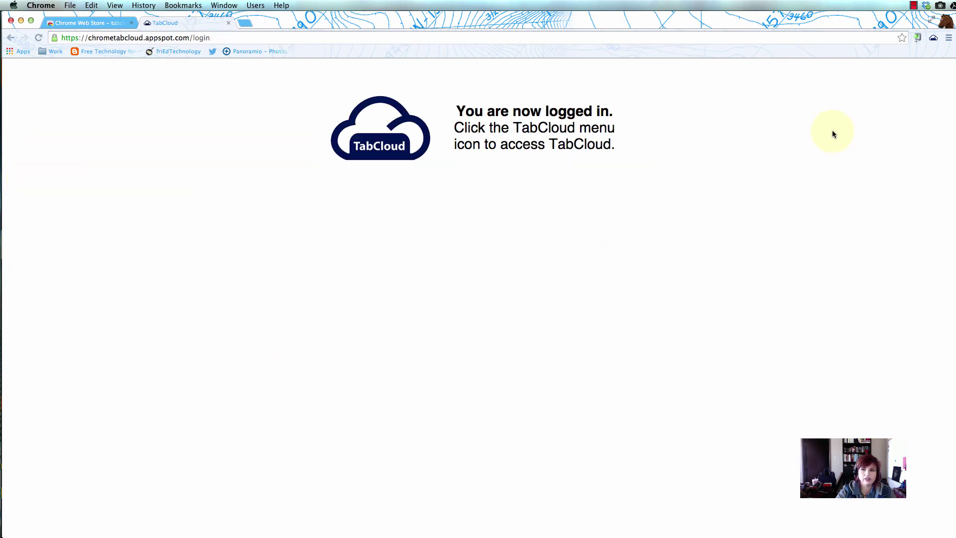
pyautogui.click(245, 23)
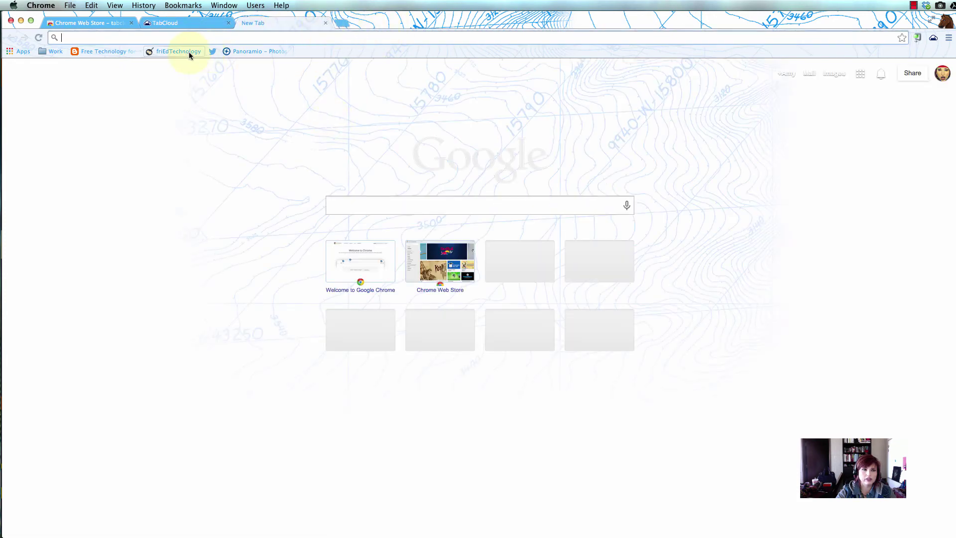
# - Load friEdTechnology and Free Technology for Teachers in new tabs, closing the Web Store and TabCloud tabs
pyautogui.click(189, 51)
pyautogui.click(340, 23)
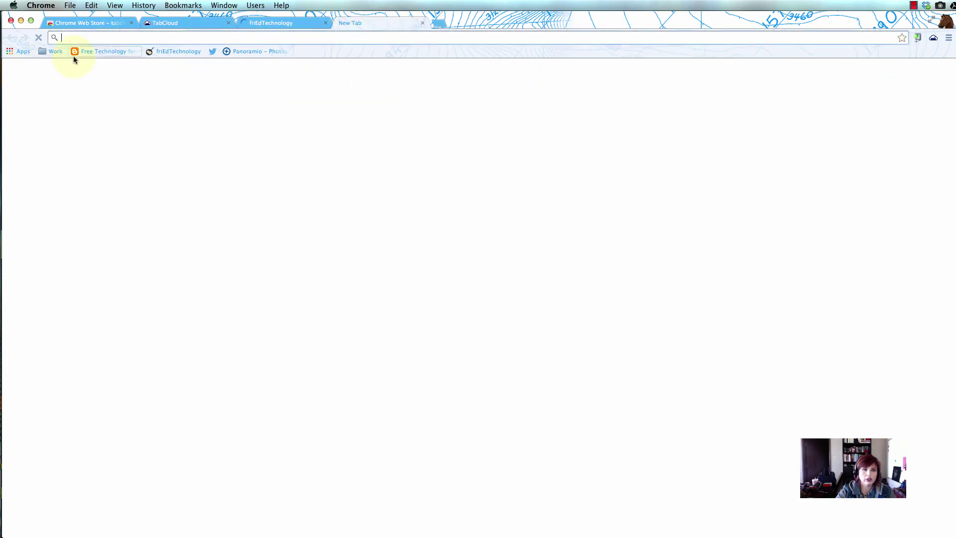
pyautogui.click(125, 69)
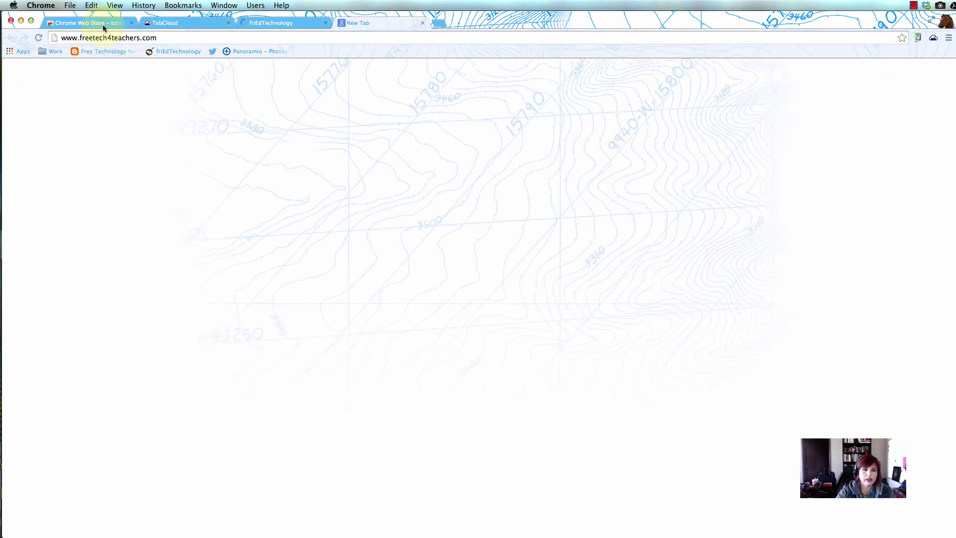
pyautogui.click(131, 23)
pyautogui.click(131, 23)
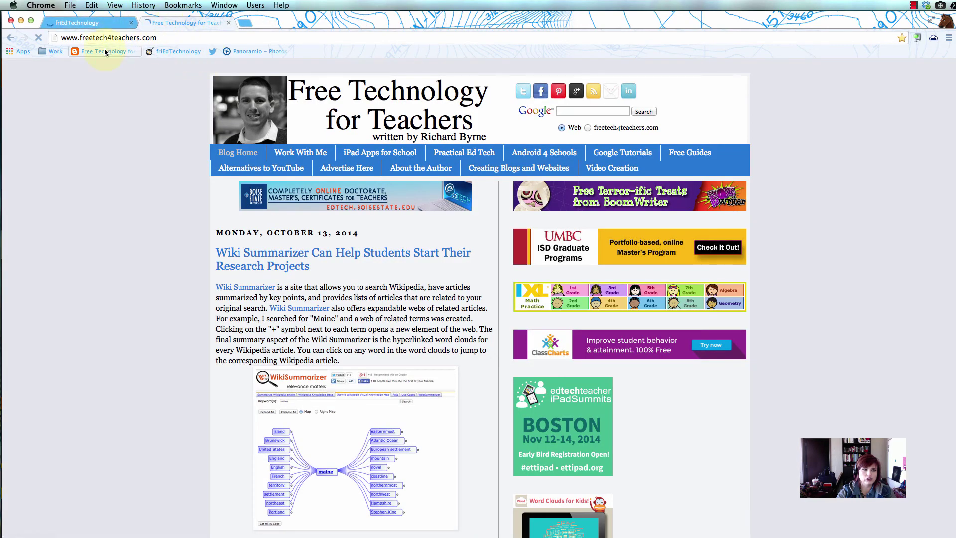
# - Pin the friEdTechnology and Free Technology for Teachers tabs, then view TabCloud's saved sessions
pyautogui.rightClick(113, 27)
pyautogui.click(127, 61)
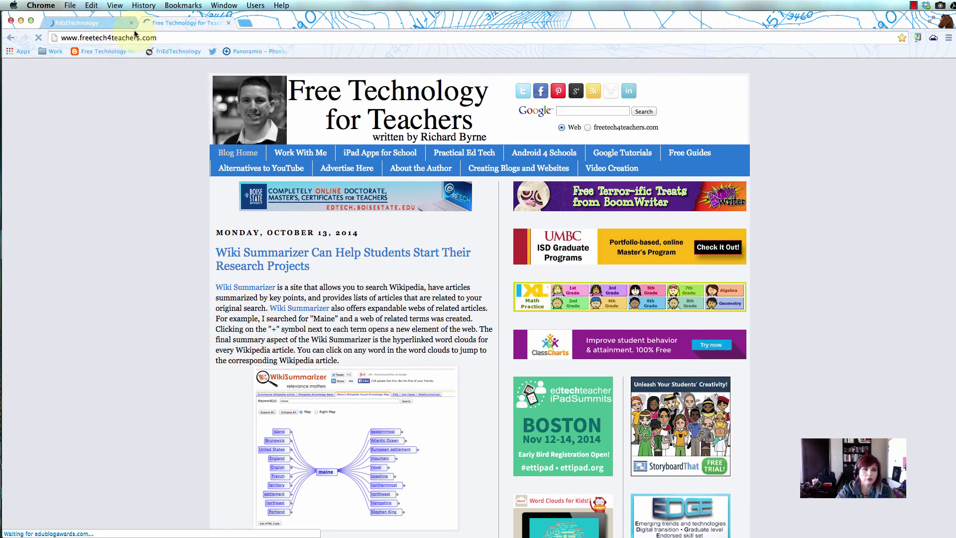
pyautogui.rightClick(133, 24)
pyautogui.click(149, 59)
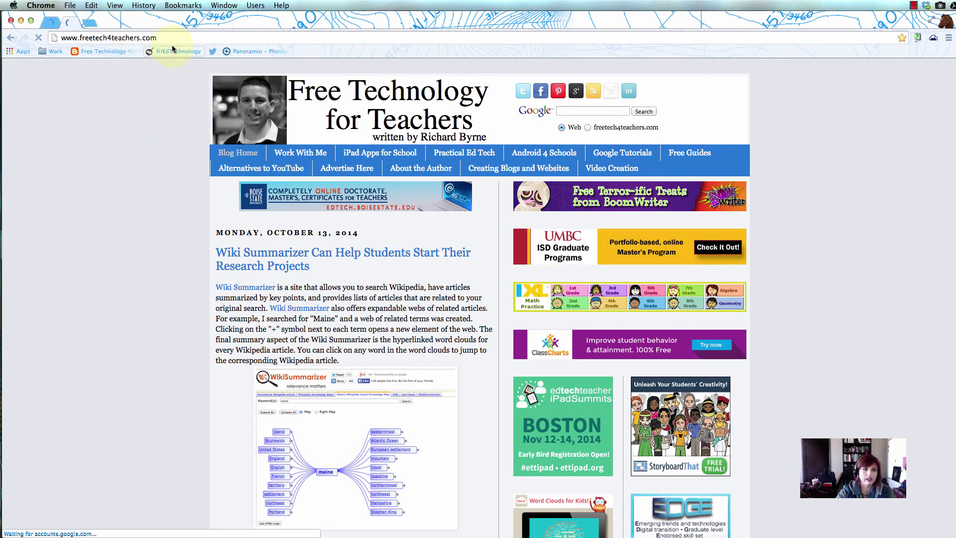
pyautogui.click(51, 23)
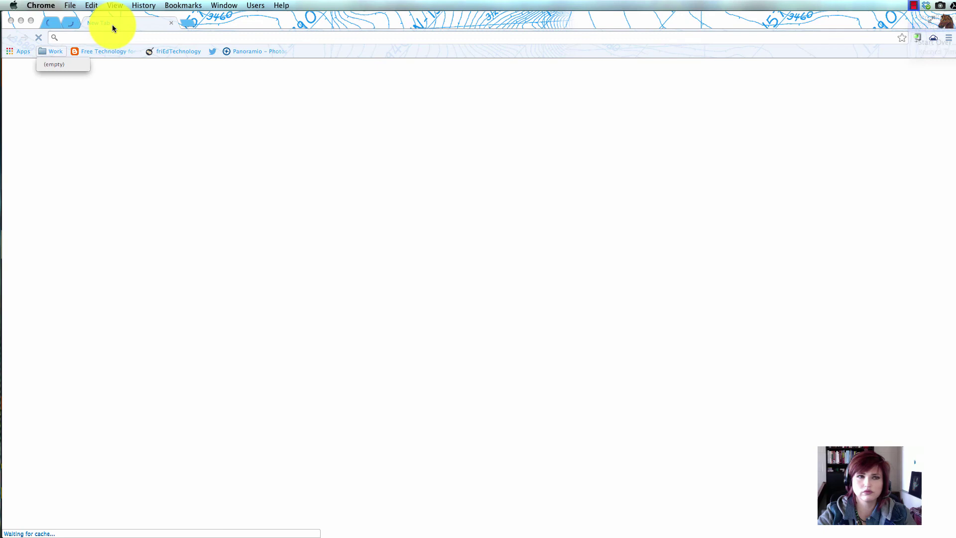
pyautogui.click(933, 39)
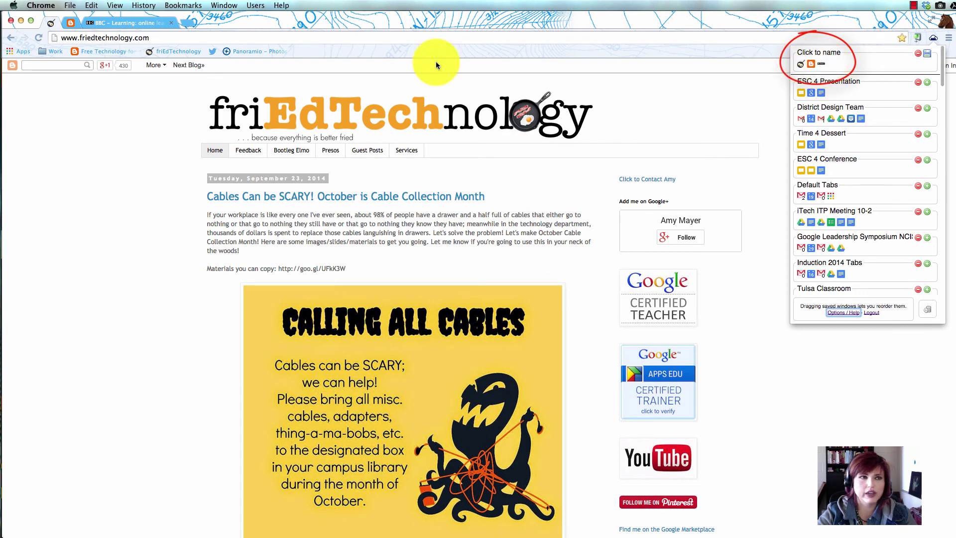
# - Replace the current window's placeholder name in TabCloud with 'Sample Cloud' and save it
pyautogui.click(931, 40)
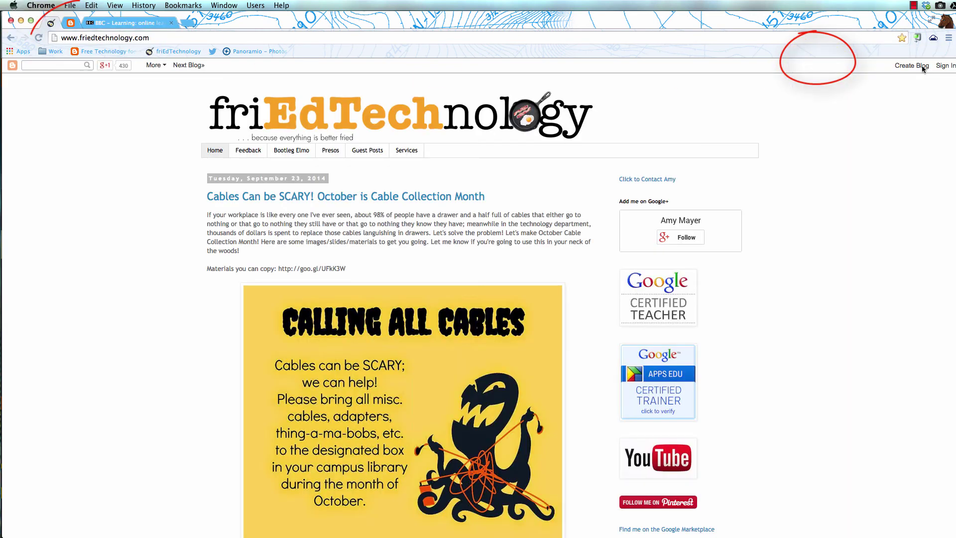
pyautogui.click(932, 39)
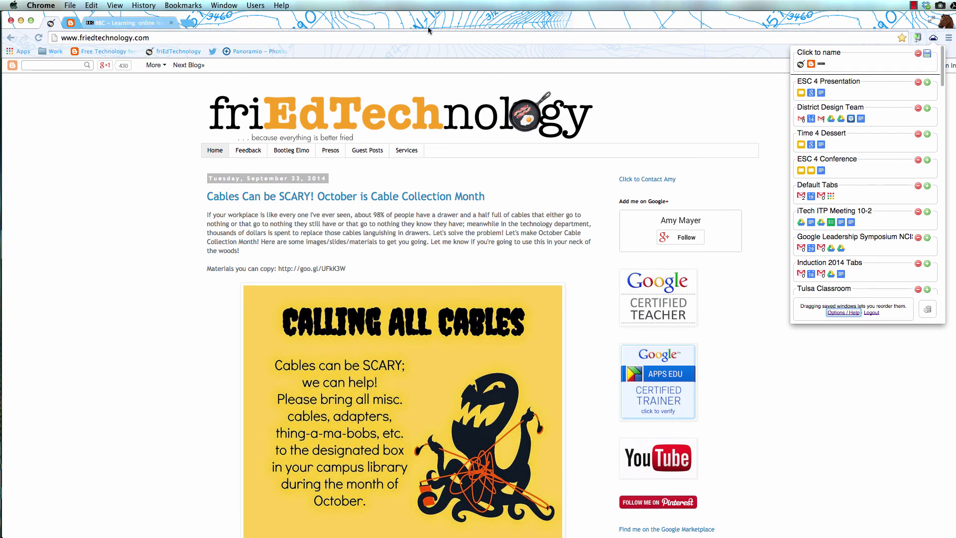
pyautogui.click(827, 52)
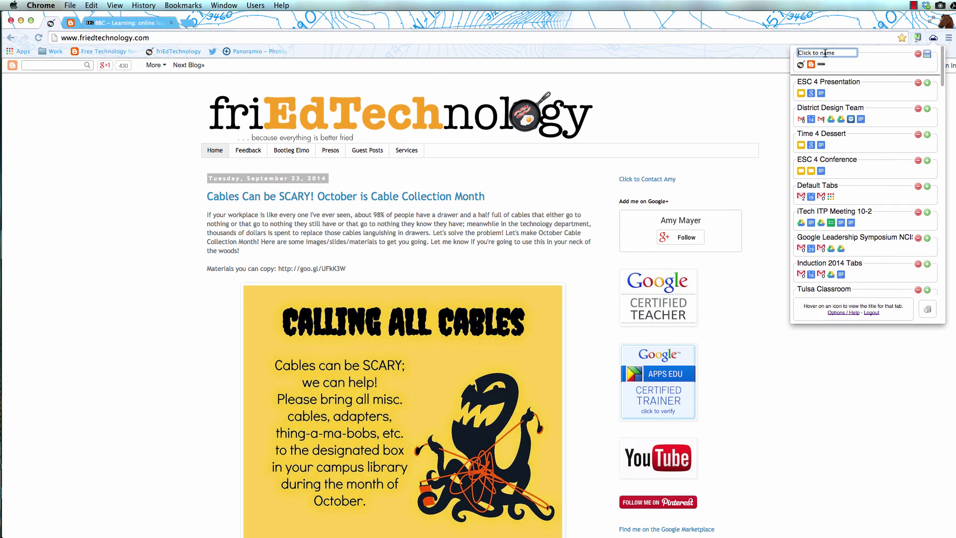
pyautogui.moveTo(841, 52); pyautogui.dragTo(778, 47)
pyautogui.write('Sample Cloud')
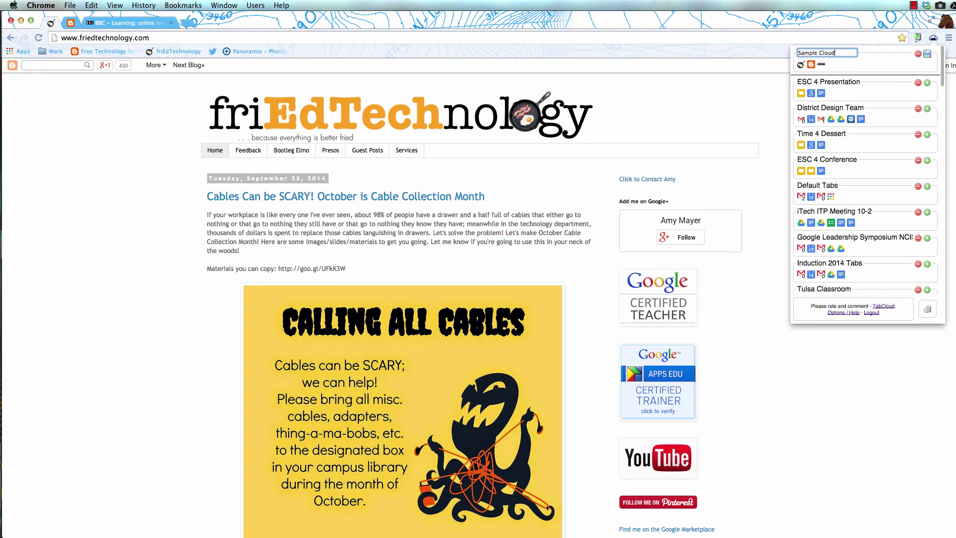
pyautogui.click(927, 54)
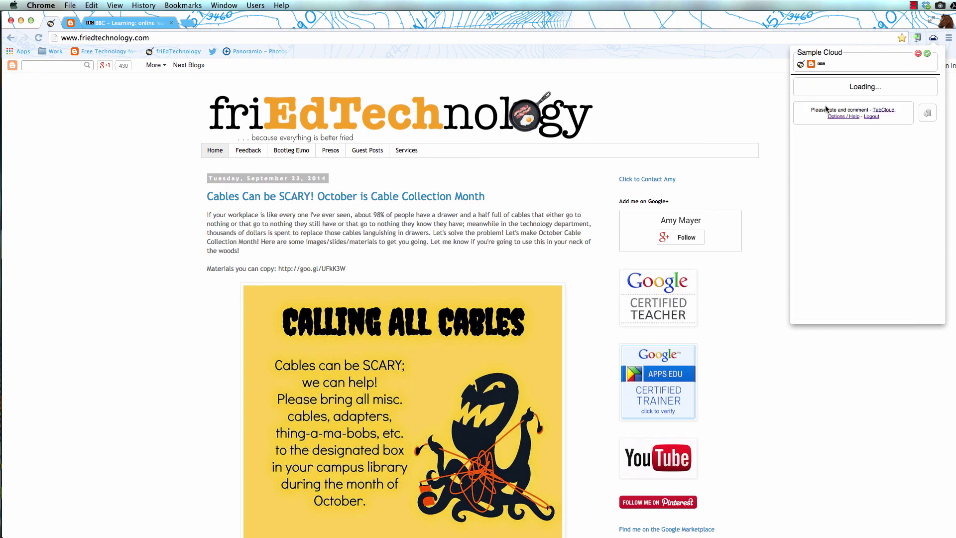